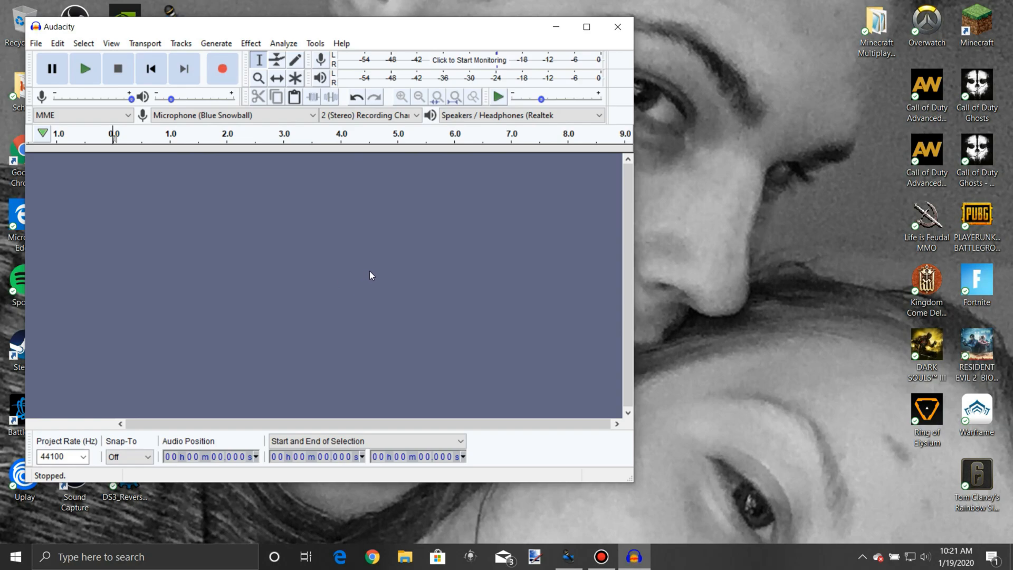
Record about 7 seconds of stereo audio from the Blue Snowball microphone, leaving silence before the speech.
click(222, 70)
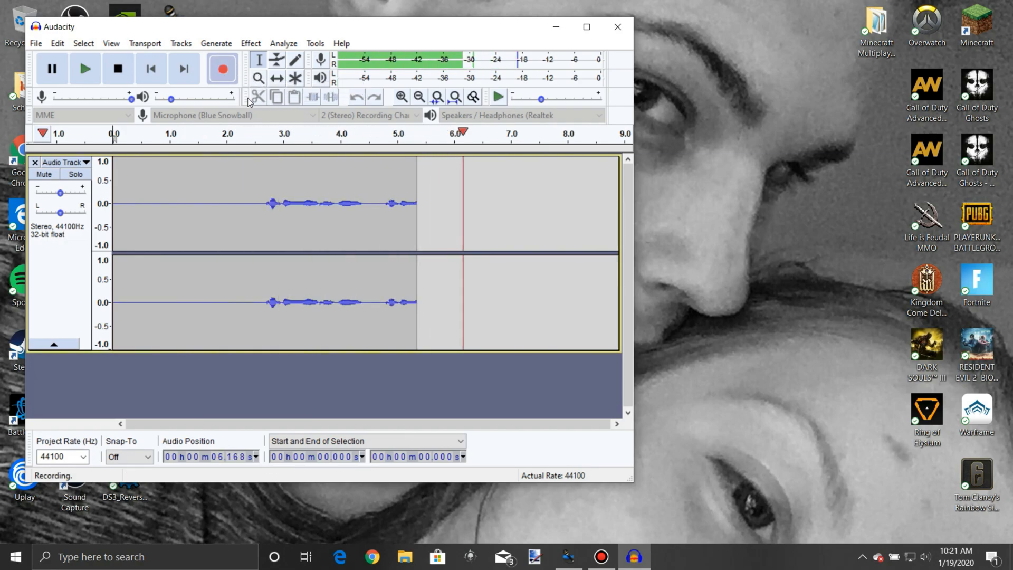
click(131, 69)
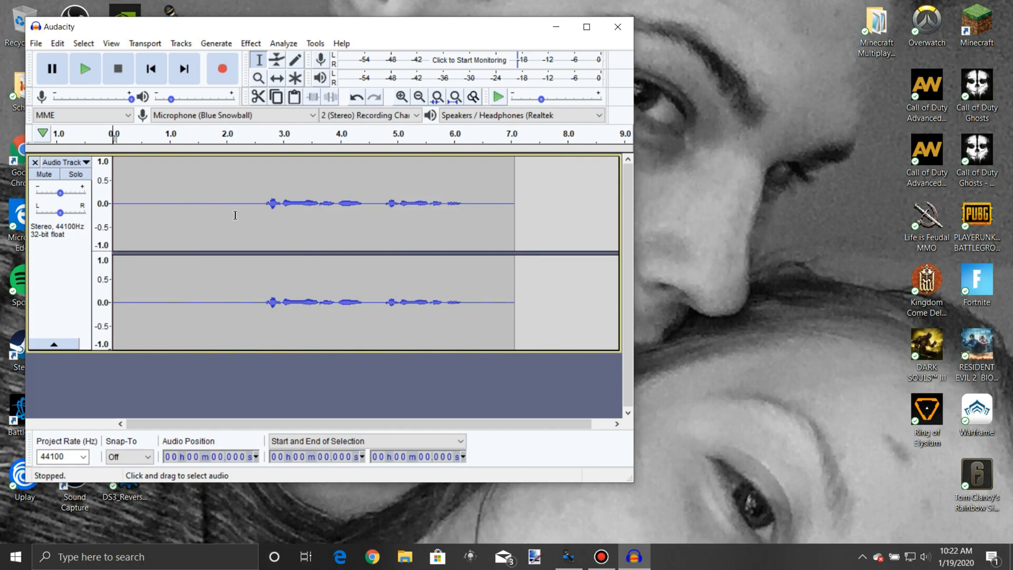
Select and play about the first 1.5 seconds of silence, and capture it as the Noise Reduction profile.
drag(198, 203, 111, 206)
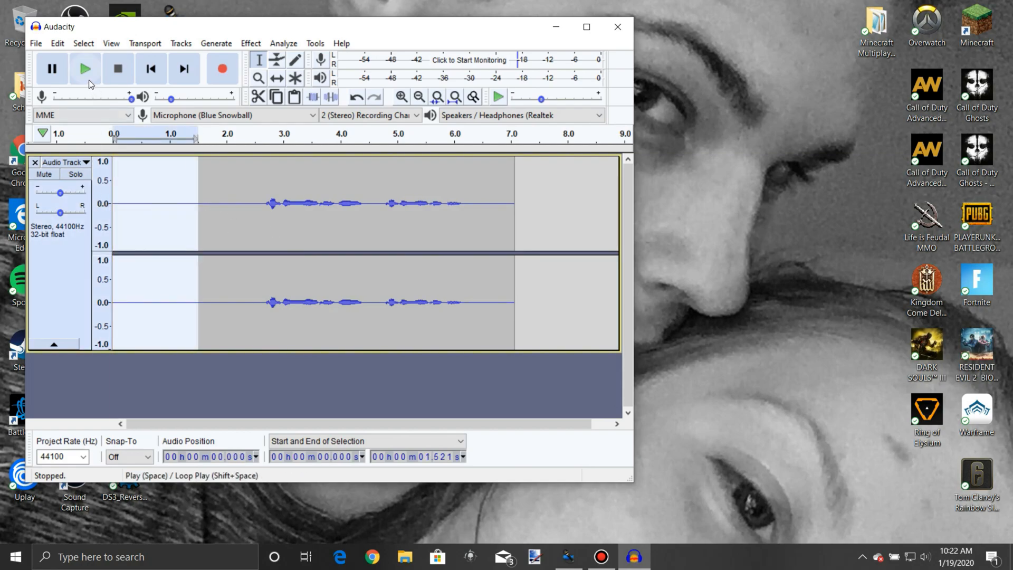
click(86, 69)
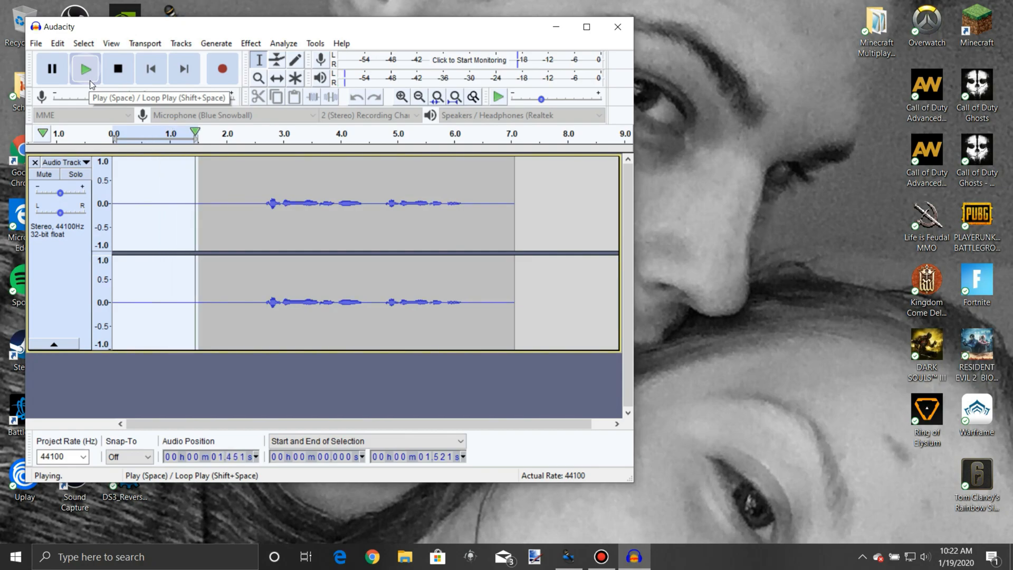
click(252, 44)
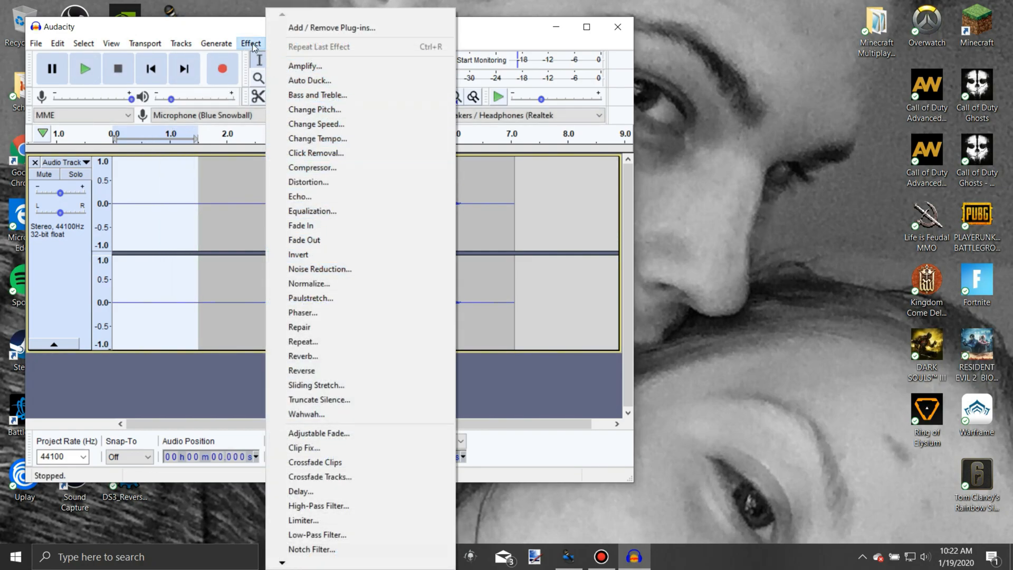
click(318, 270)
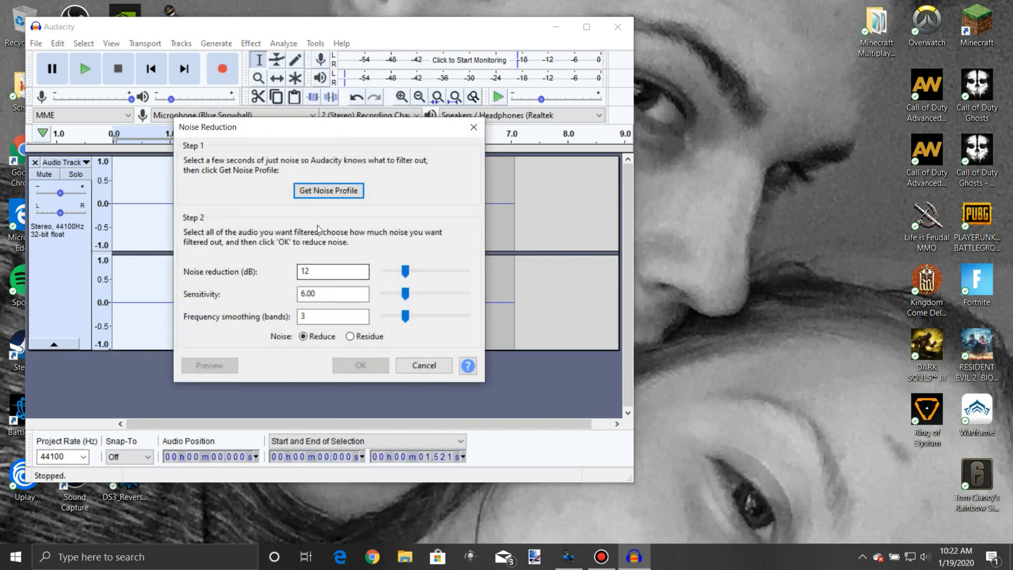
click(323, 189)
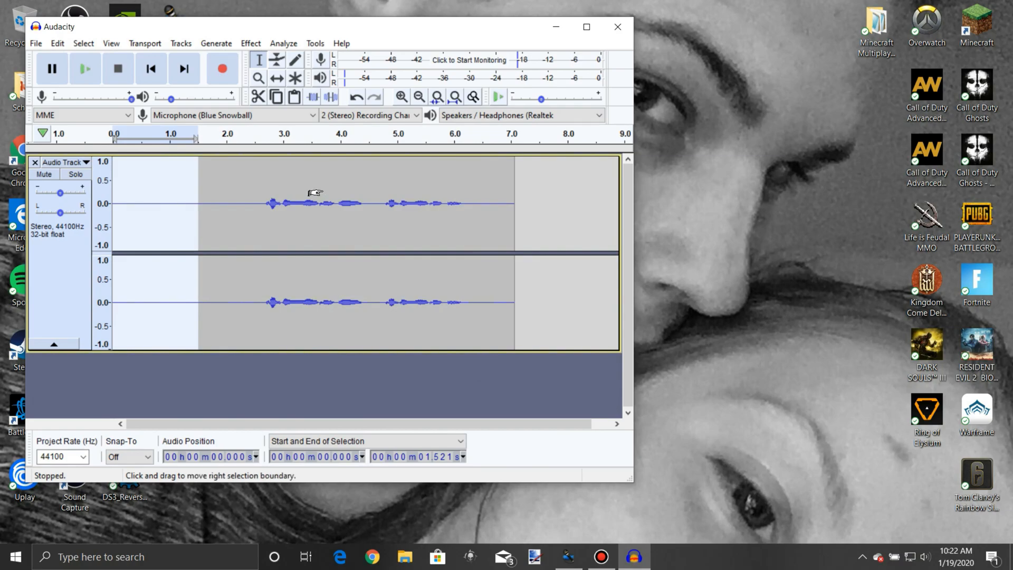
Apply Noise Reduction to the entire recording at 12 dB, with sensitivity 6.00 and frequency smoothing of 3 bands.
key(ctrl+a)
click(245, 45)
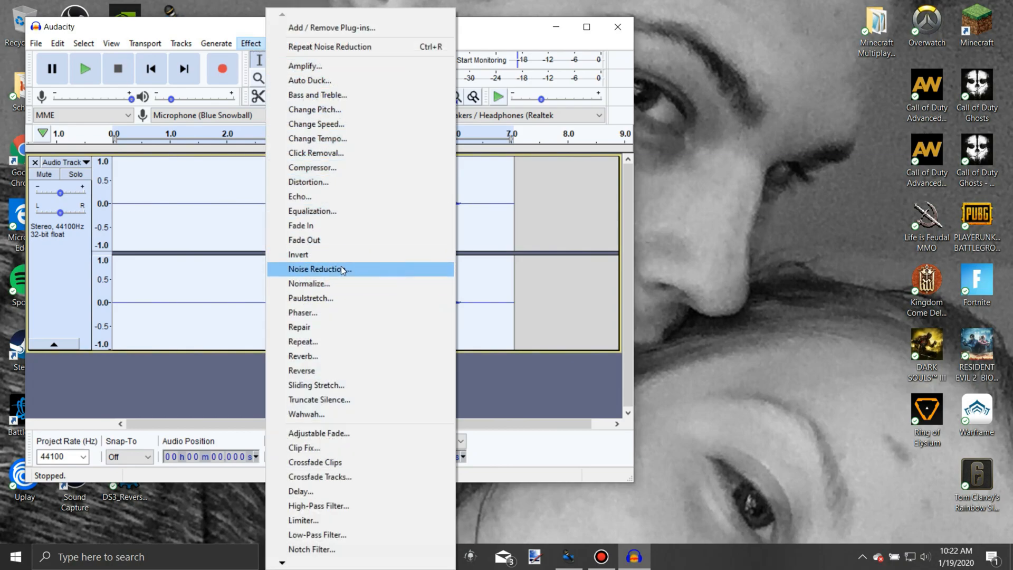
click(342, 270)
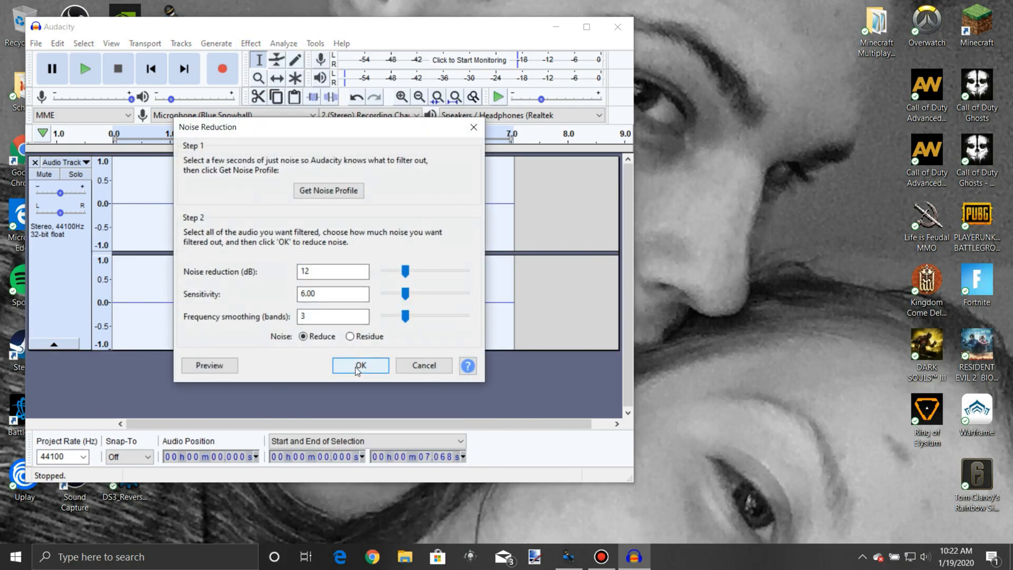
click(359, 366)
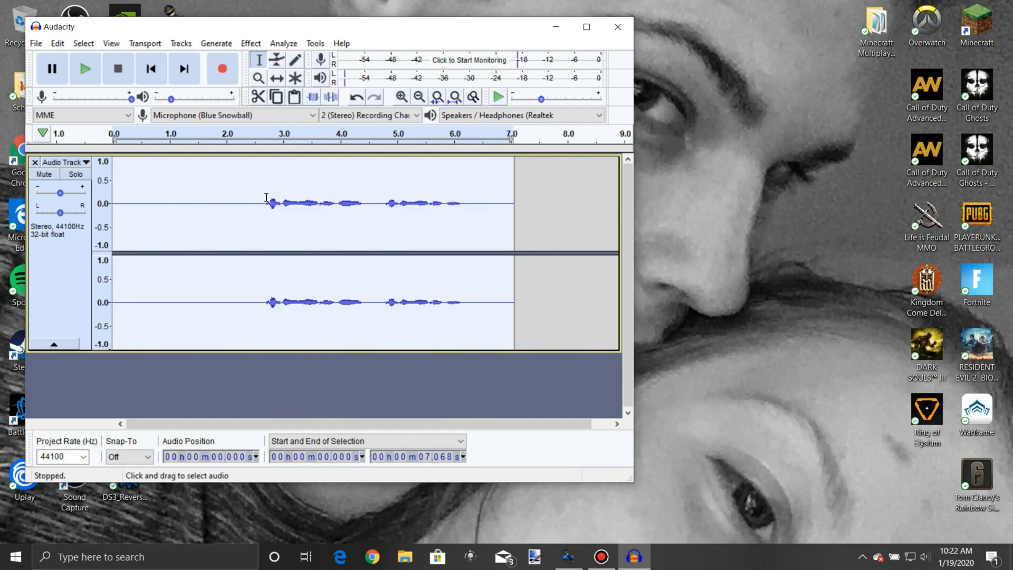
Apply the Compressor with threshold -15 dB, noise floor -40 dB, ratio 2:1, attack 0.20 secs, release 1.0 secs and make-up gain for 0 dB.
click(257, 46)
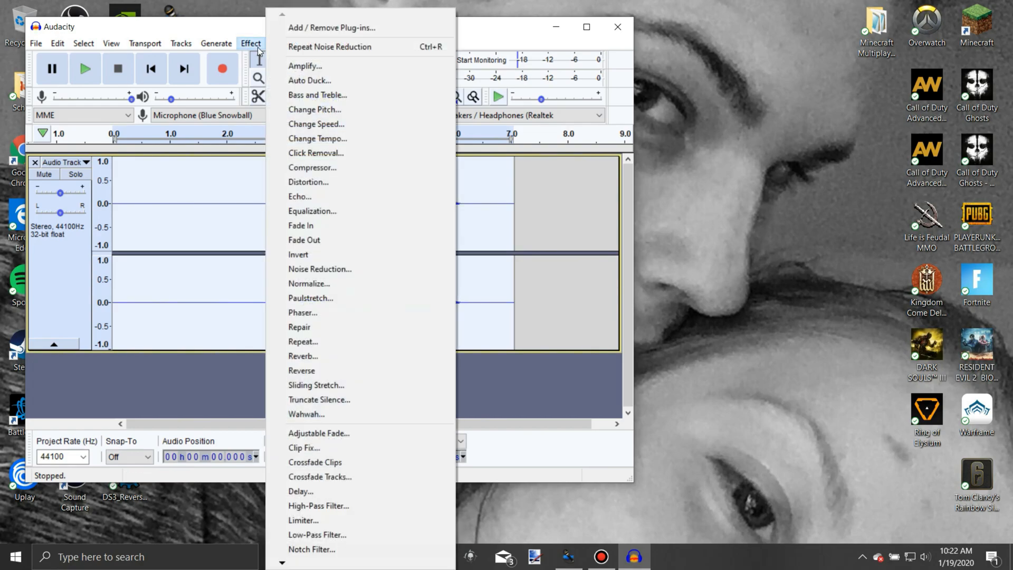
click(339, 170)
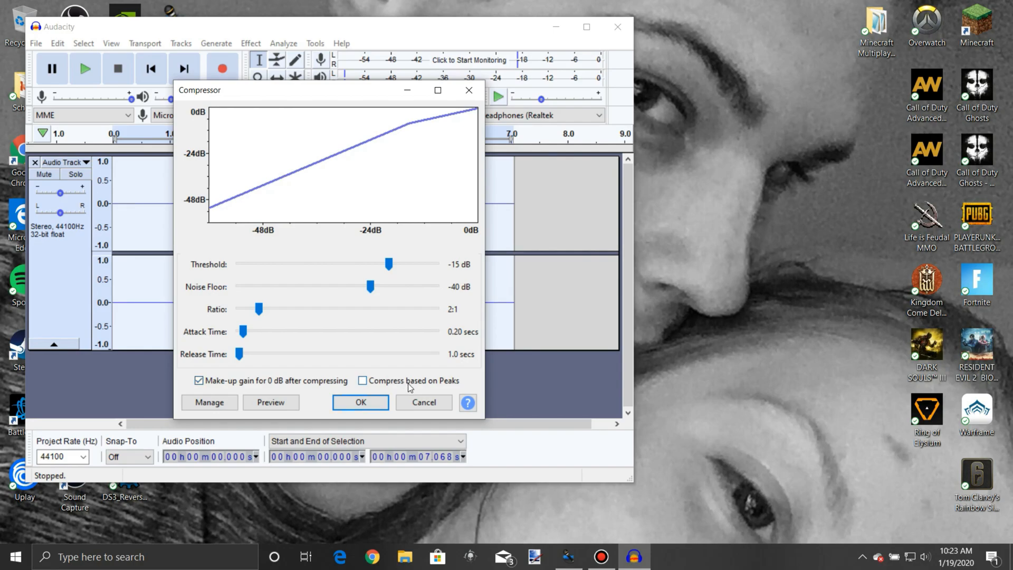
click(372, 404)
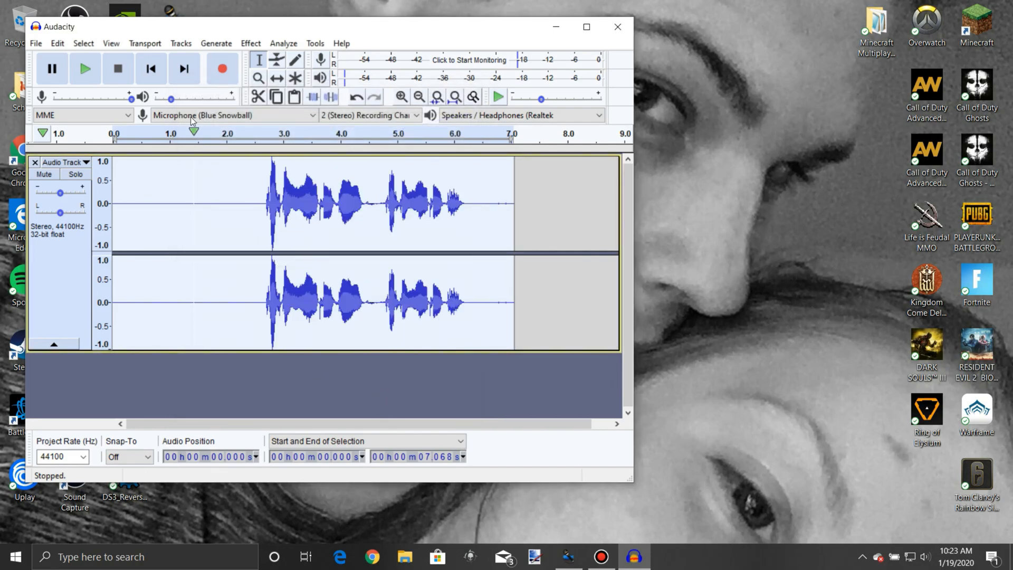
Apply Equalization to the whole recording using the Bass Boost curve.
click(252, 44)
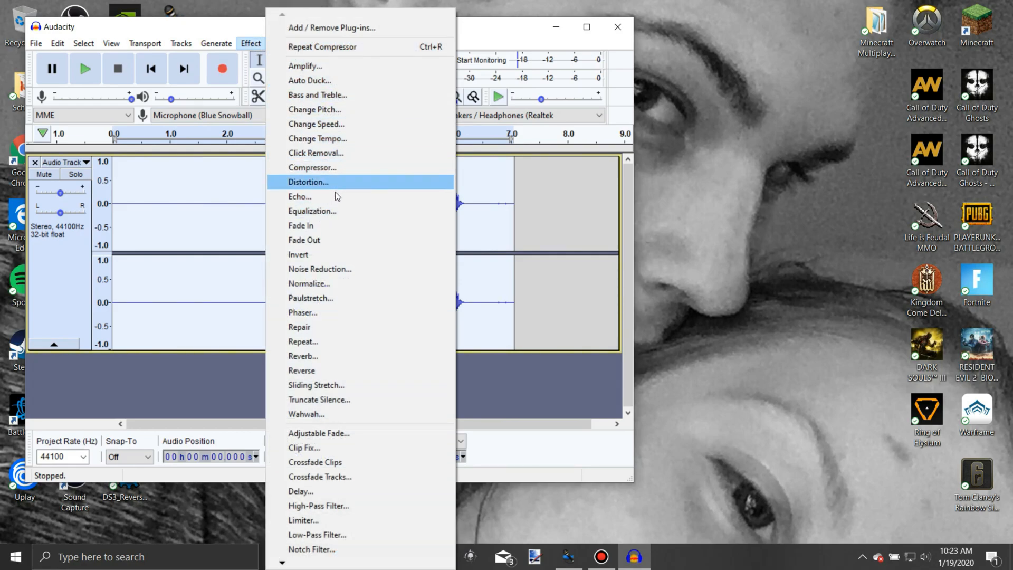
click(338, 212)
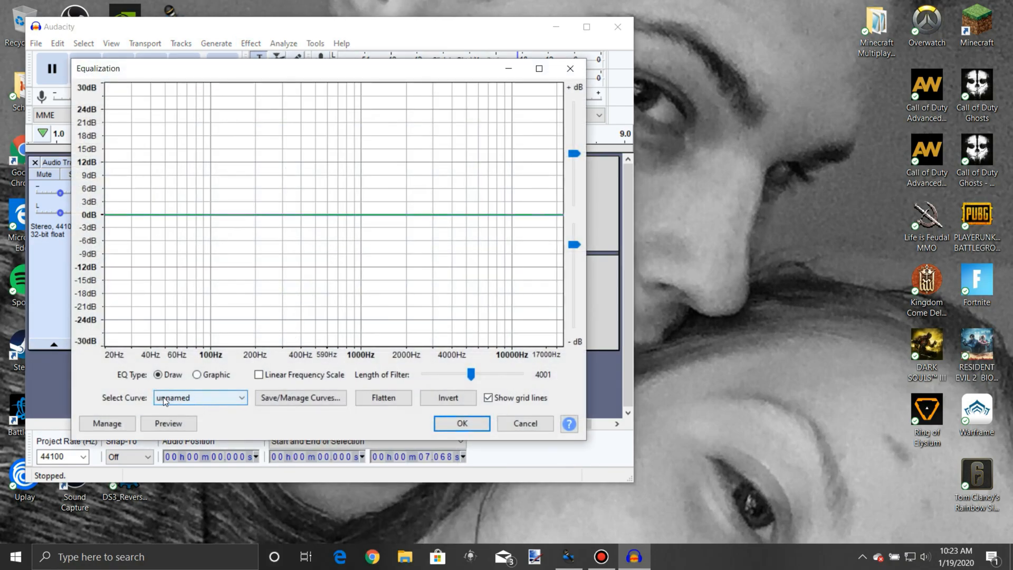
click(204, 402)
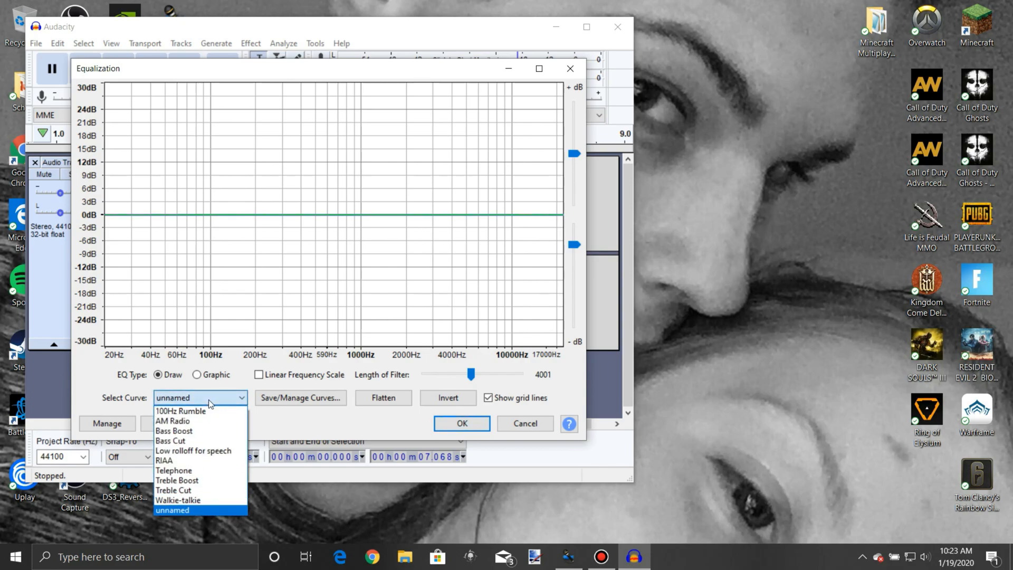
click(201, 430)
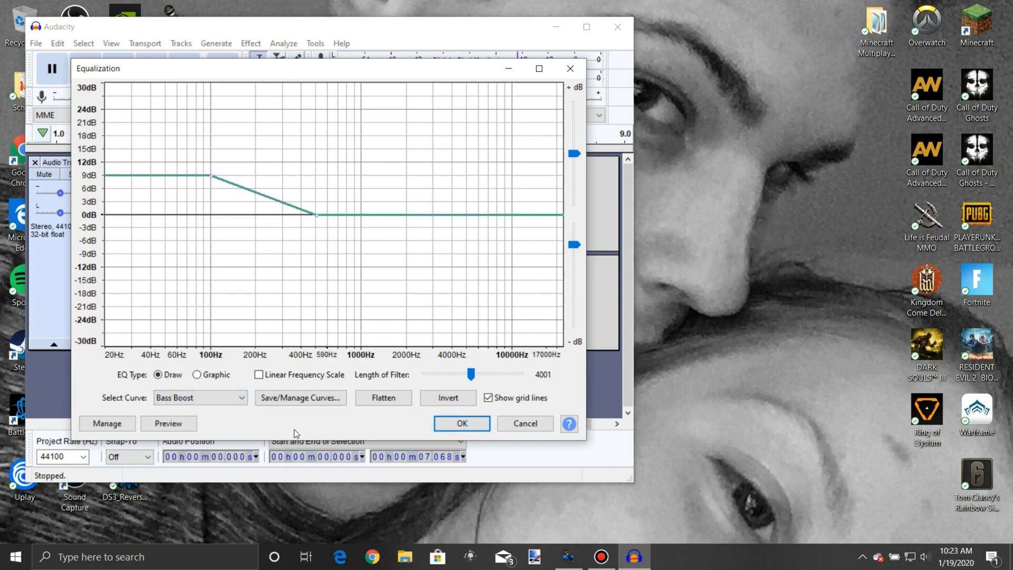
click(446, 426)
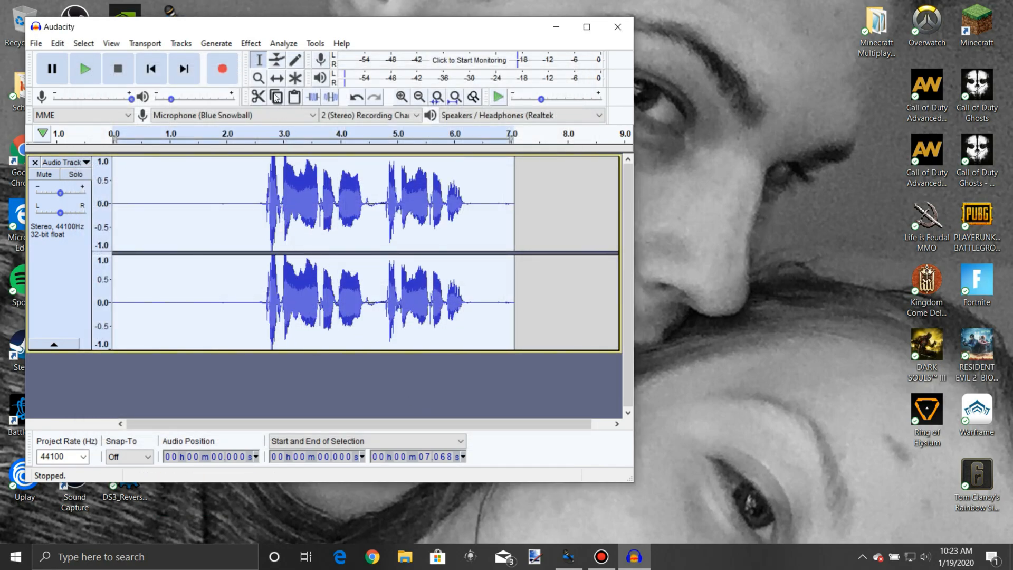
Apply a second Equalization pass to the recording using the Treble Boost curve.
click(257, 45)
click(330, 211)
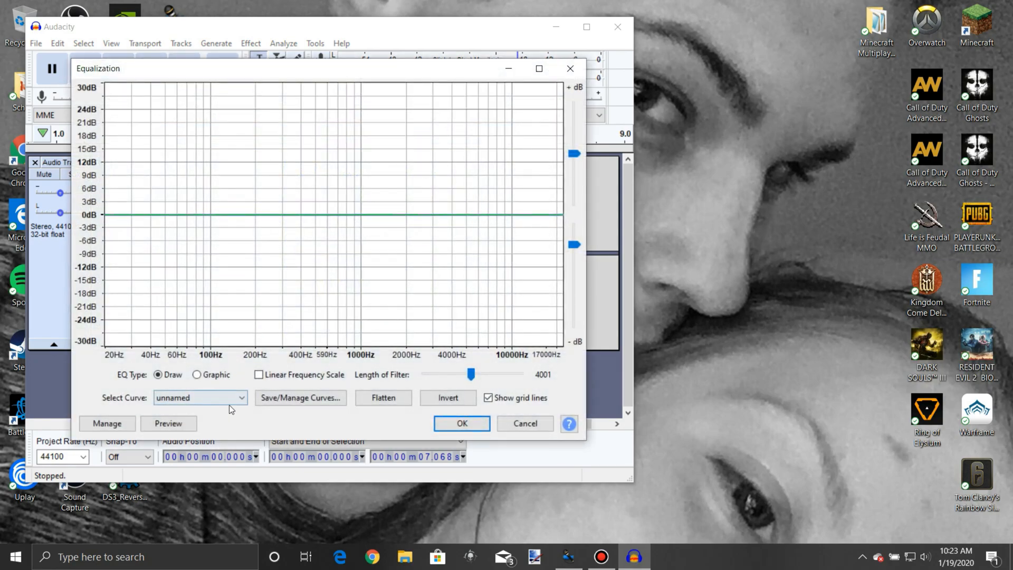
click(231, 402)
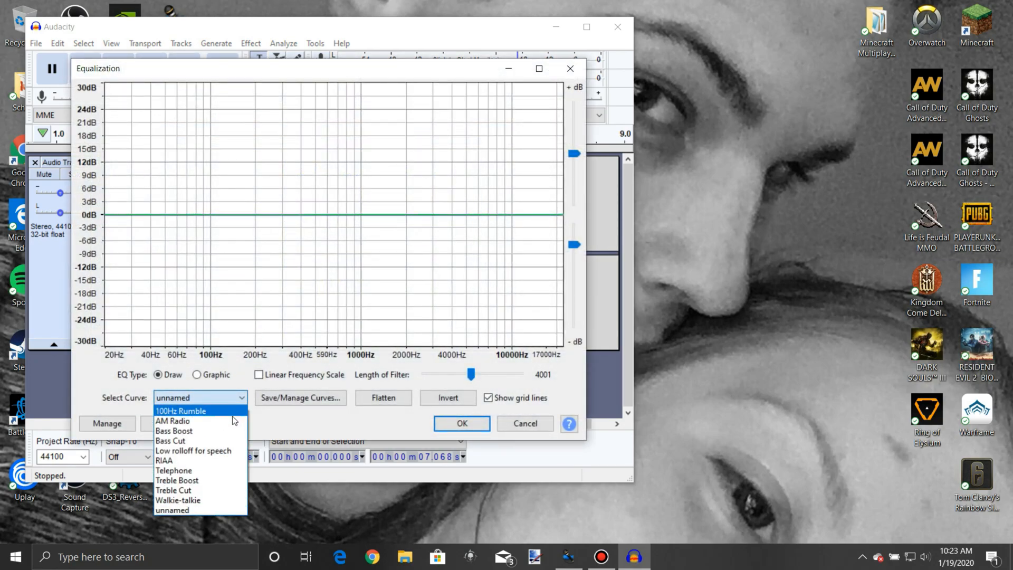
click(204, 483)
click(448, 423)
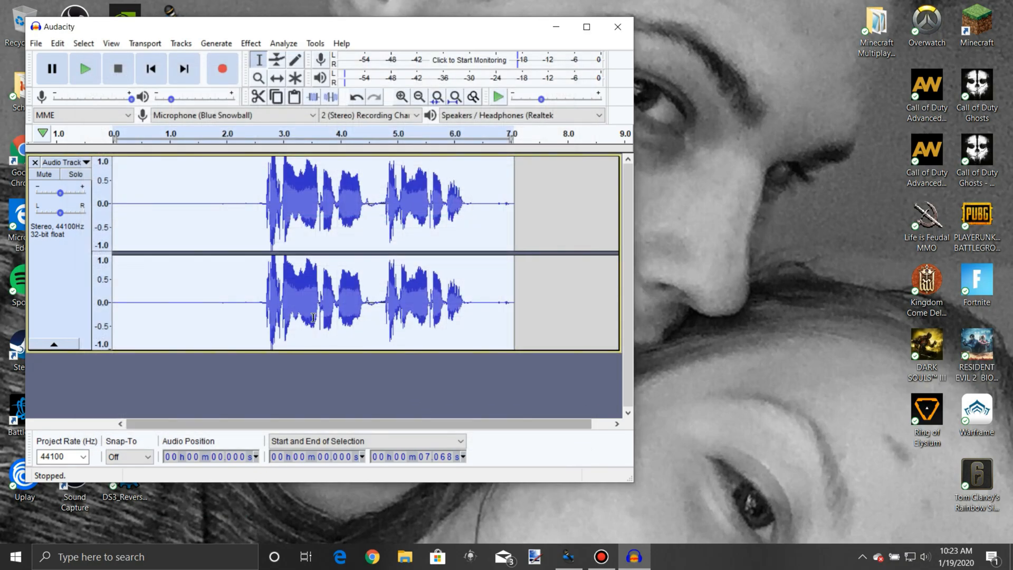
Normalize the recording to a -1.0 dB peak amplitude with DC offset removal, and play back the result.
click(250, 44)
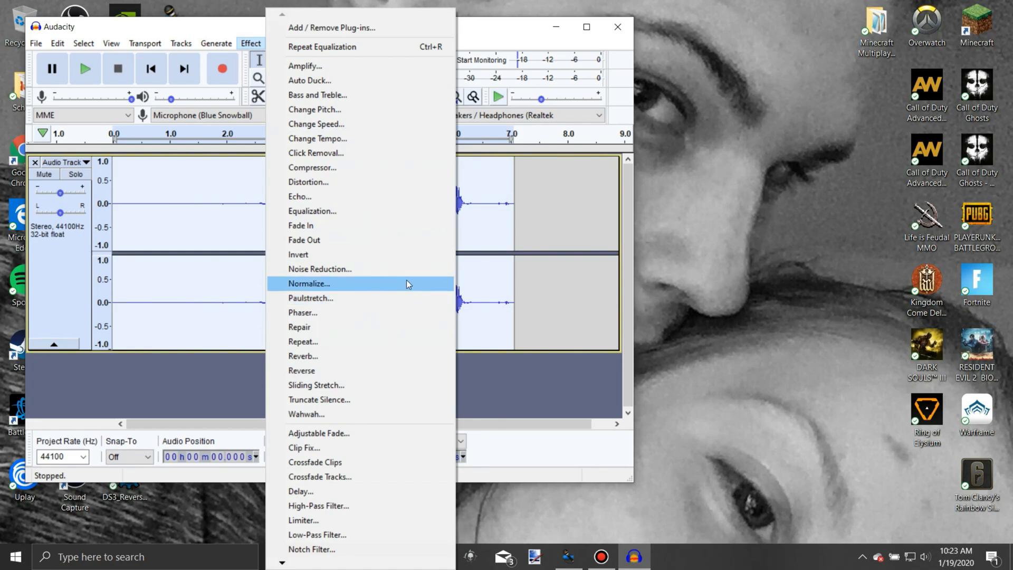
click(378, 284)
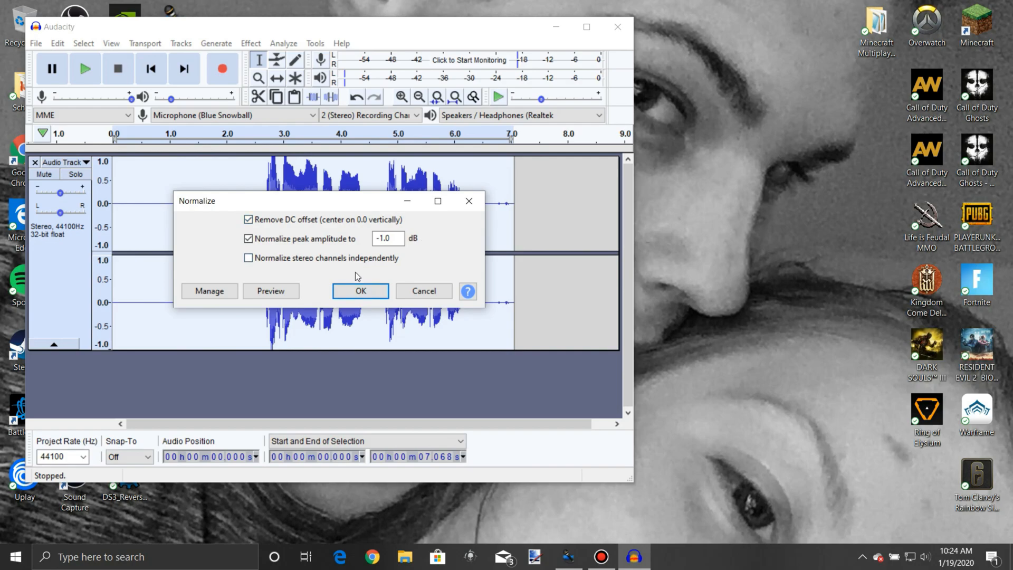
click(361, 292)
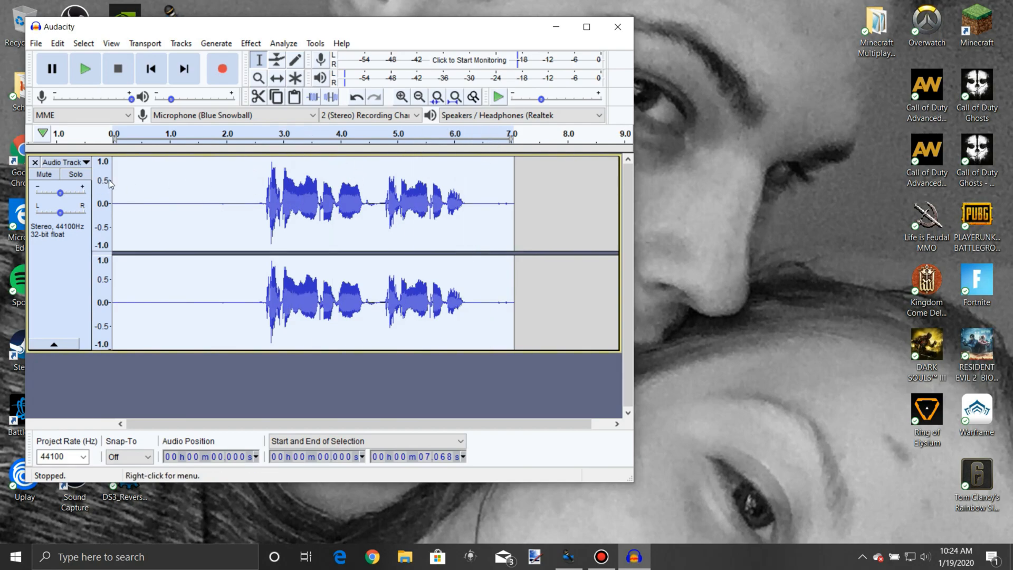
click(85, 69)
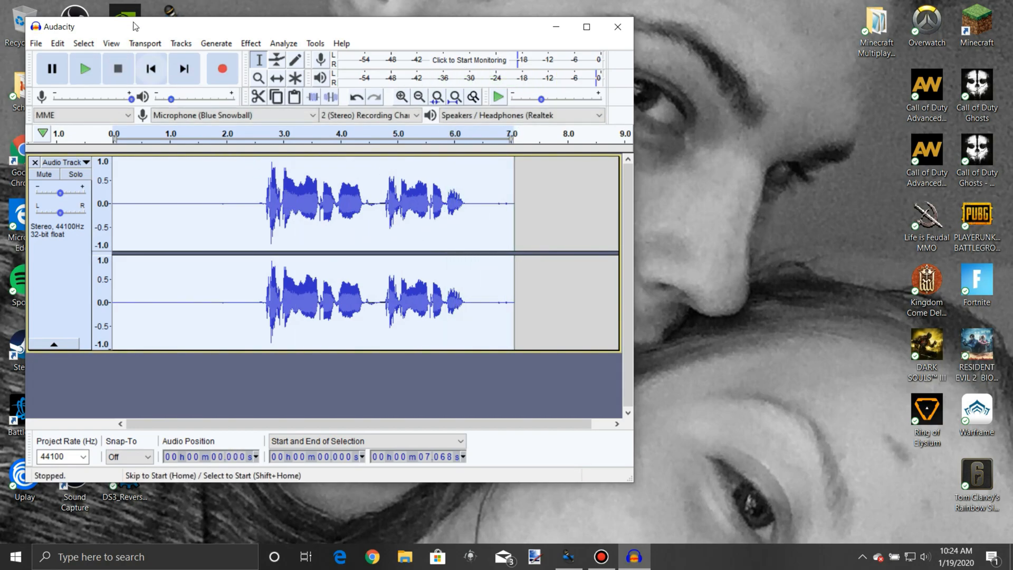
Undo the Normalize, both Equalization, Compressor and Noise Reduction effects, and play the raw recording for comparison.
click(67, 45)
click(73, 58)
click(63, 46)
click(71, 58)
click(64, 46)
click(70, 59)
click(63, 46)
click(69, 58)
click(59, 47)
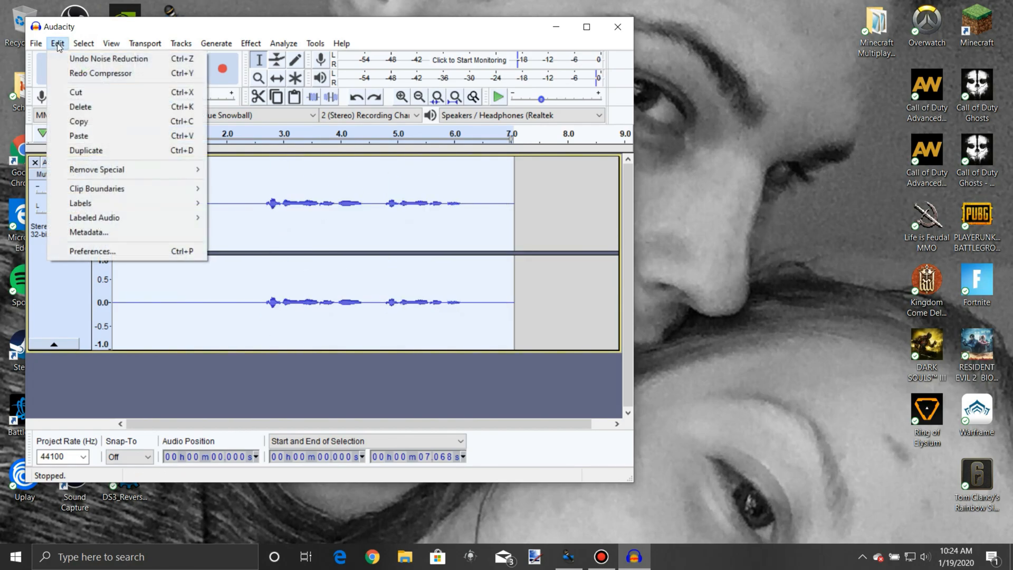
click(67, 58)
click(59, 46)
click(58, 44)
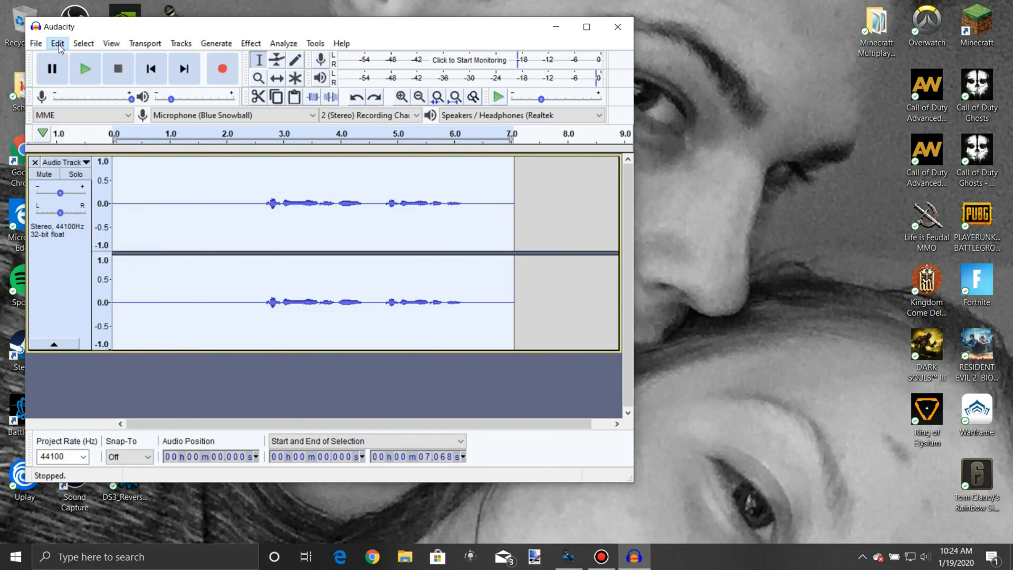
click(84, 74)
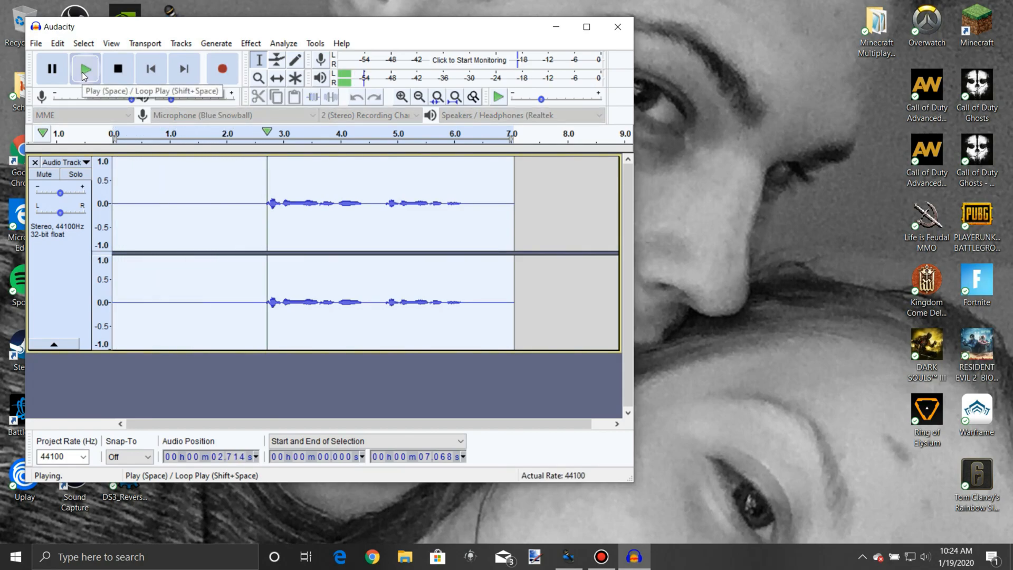
click(118, 70)
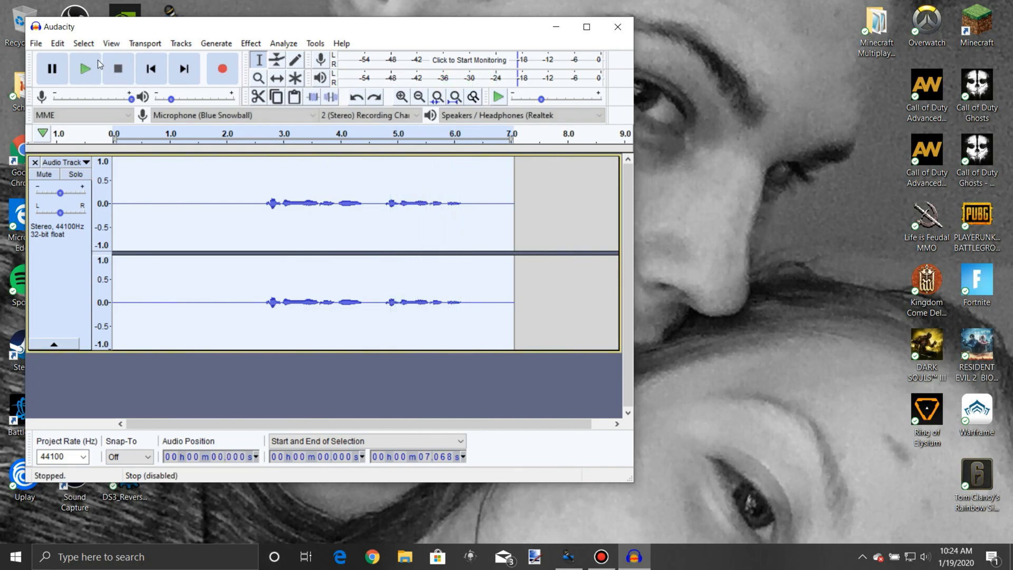
Redo the Noise Reduction, Compressor, both Equalization effects and Normalize on the recording.
click(58, 43)
click(91, 70)
click(61, 45)
click(77, 71)
click(58, 43)
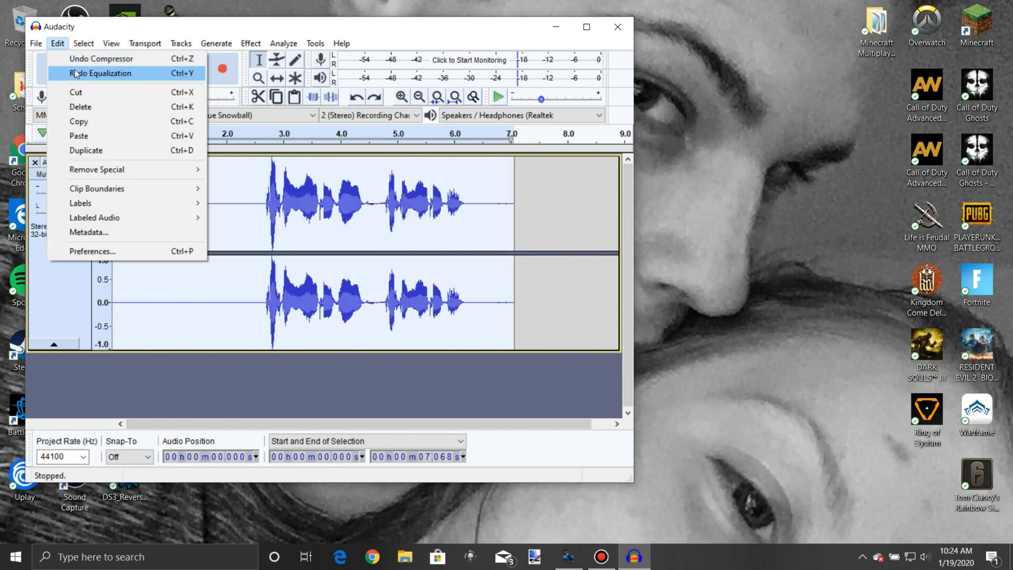
click(79, 73)
click(58, 43)
click(79, 74)
click(59, 43)
click(80, 74)
click(90, 77)
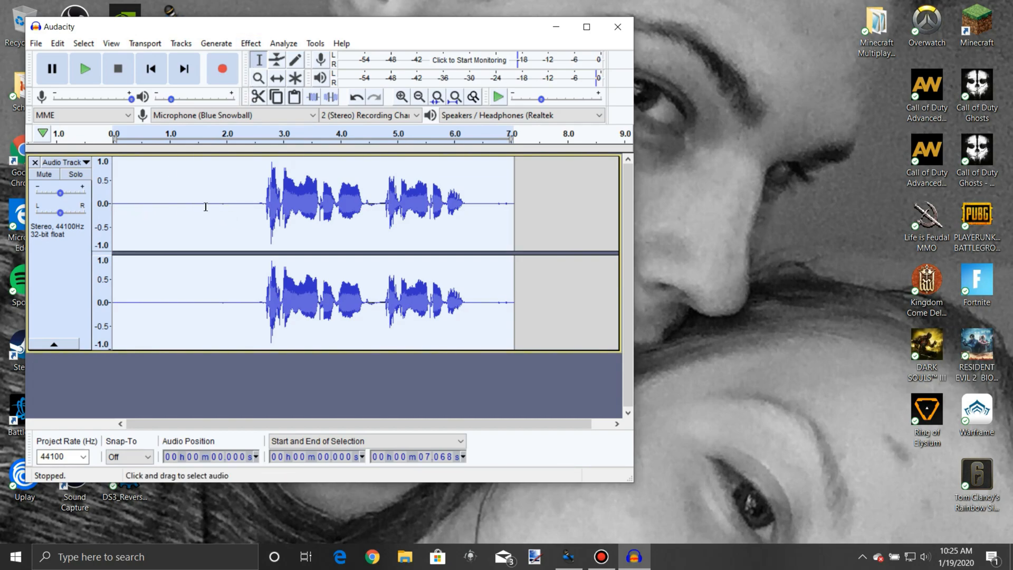
Play the quiet opening of the processed recording from about 0.77 seconds to check its background noise, and stop playback.
mouse_move(188, 203)
mouse_down()
mouse_move(133, 205)
mouse_move(195, 204)
mouse_move(181, 205)
mouse_up()
click(167, 199)
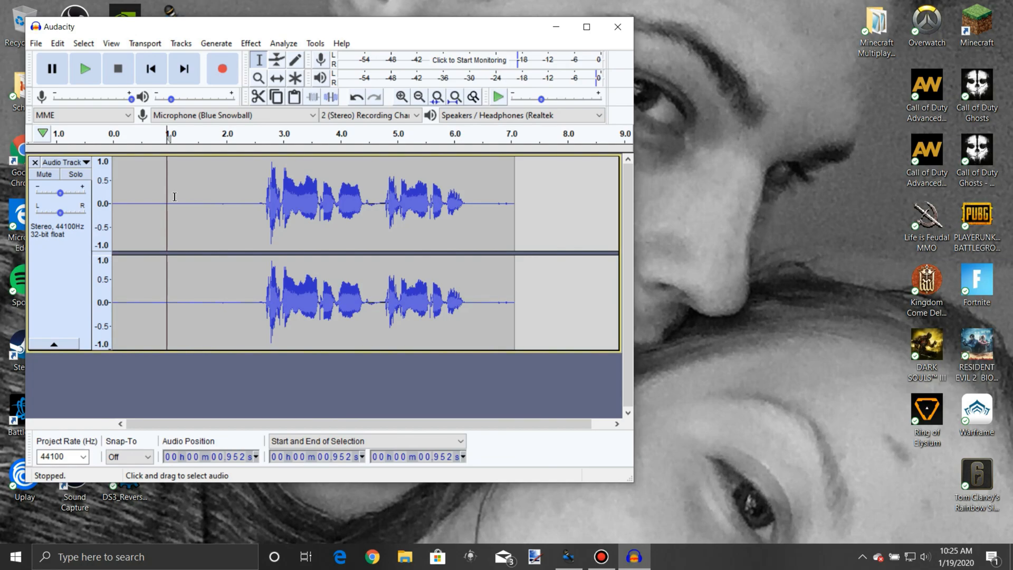
drag(182, 200, 112, 190)
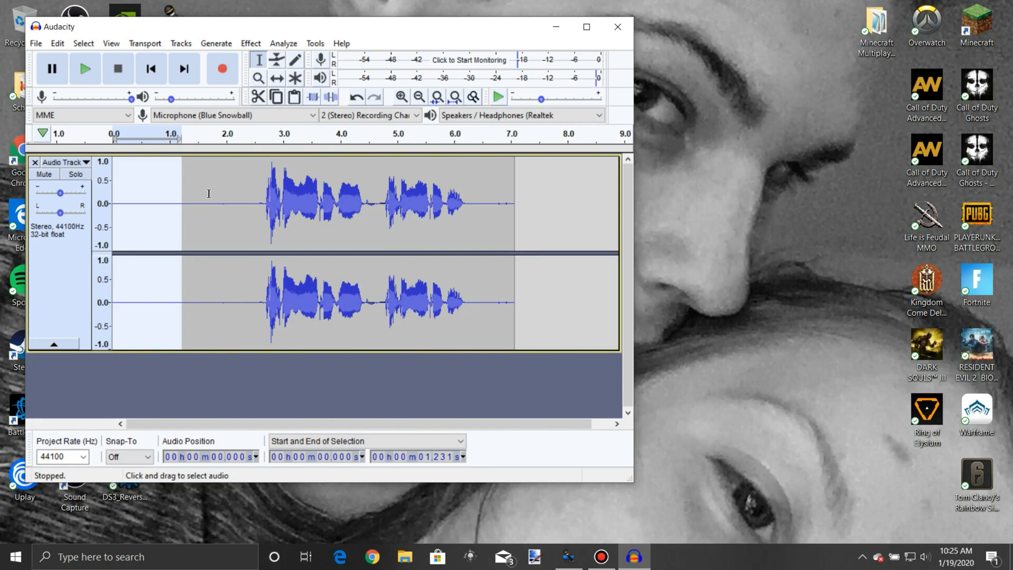
click(157, 190)
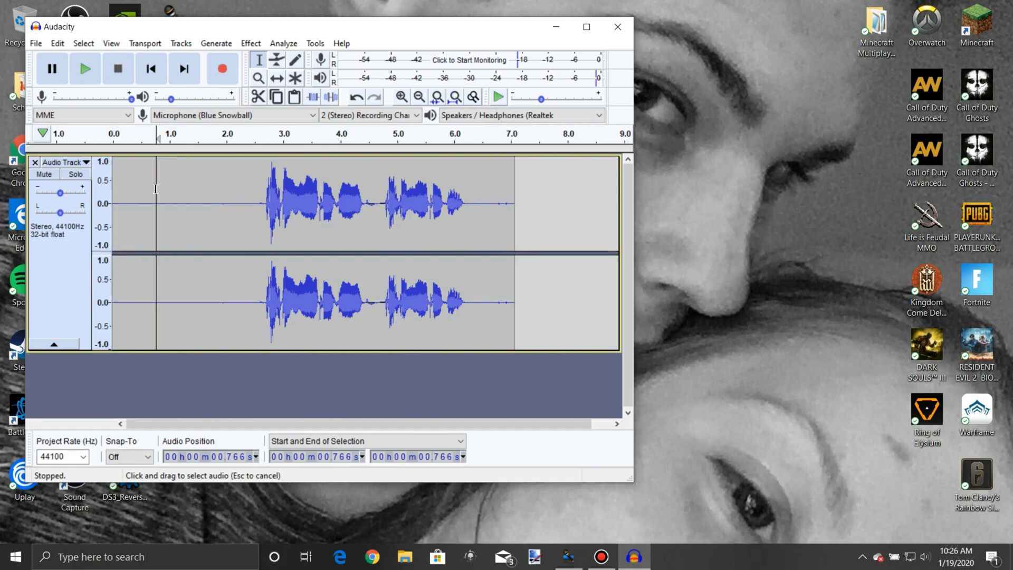
click(97, 67)
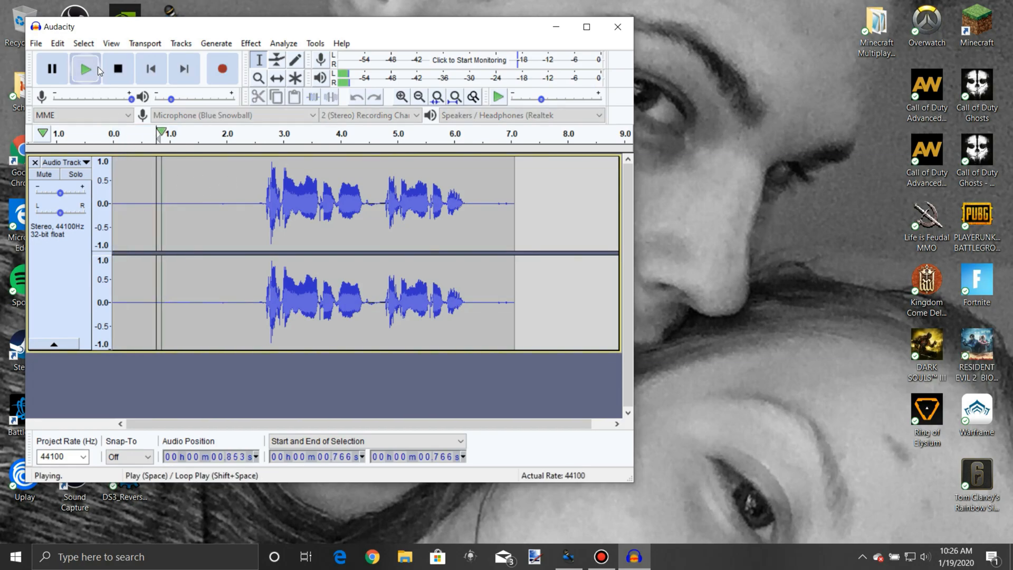
click(128, 78)
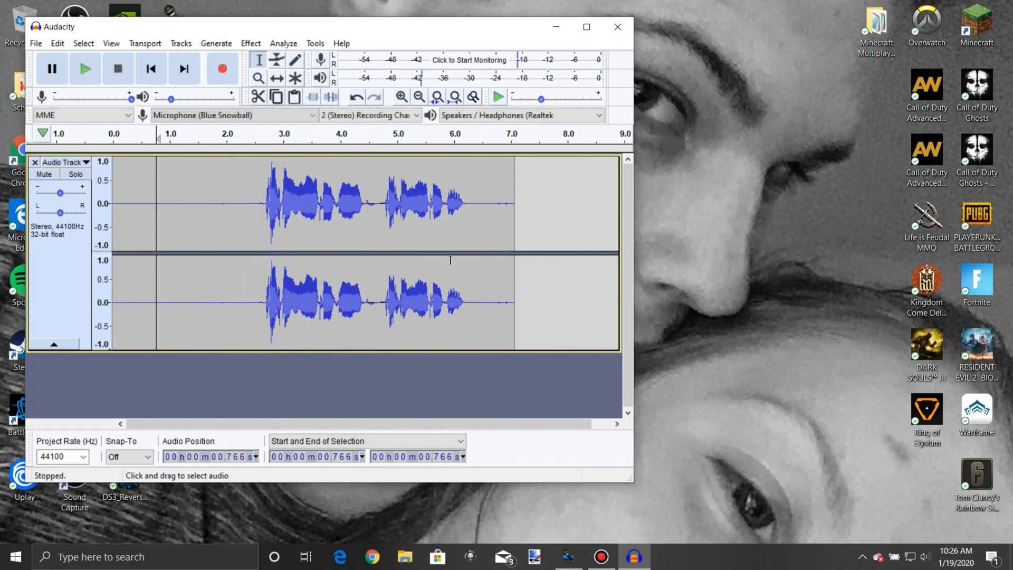